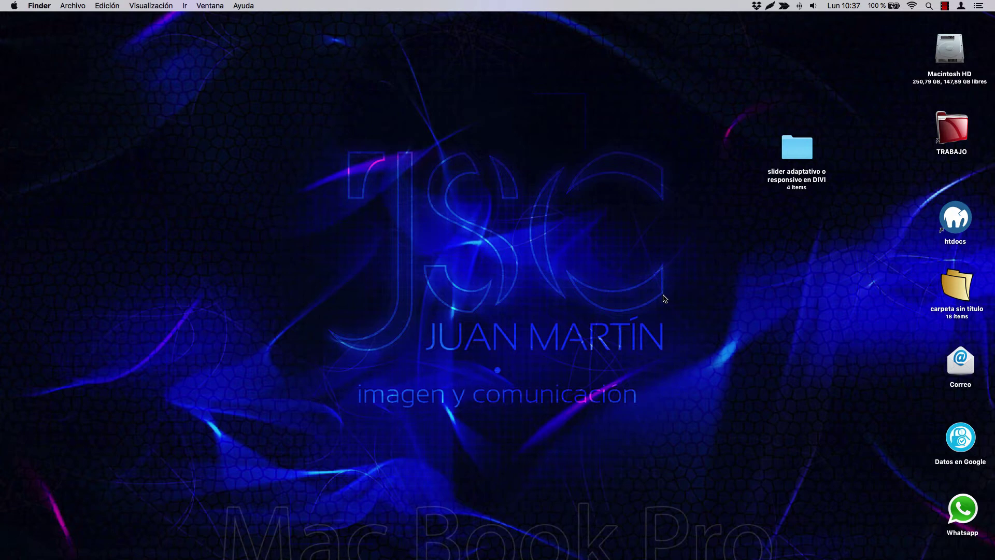
- Nudge the DIVI slider folder higher on the desktop and open the Ir menu
{"action": "left_click_drag", "start_coordinate": [793, 148], "coordinate": [788, 120]}
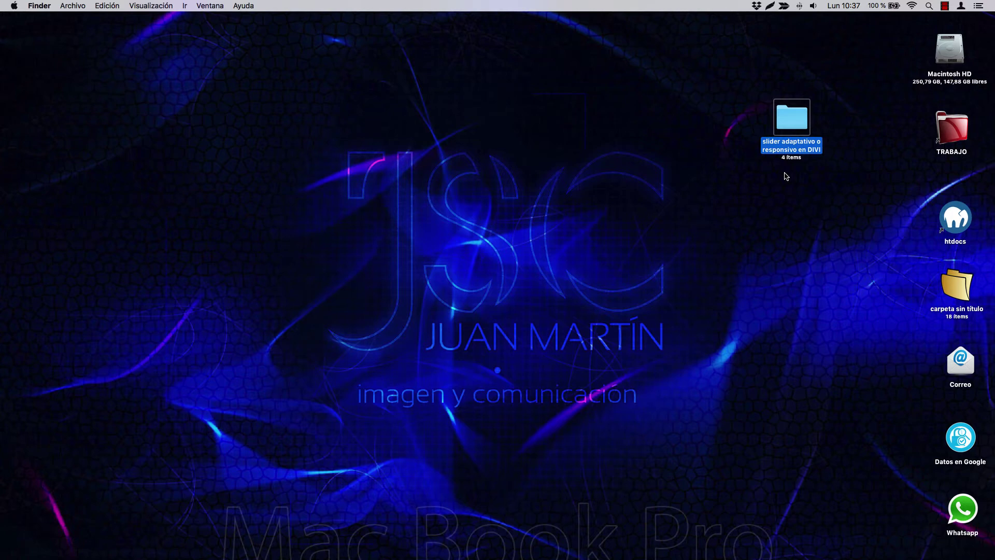
{"action": "left_click", "coordinate": [777, 189]}
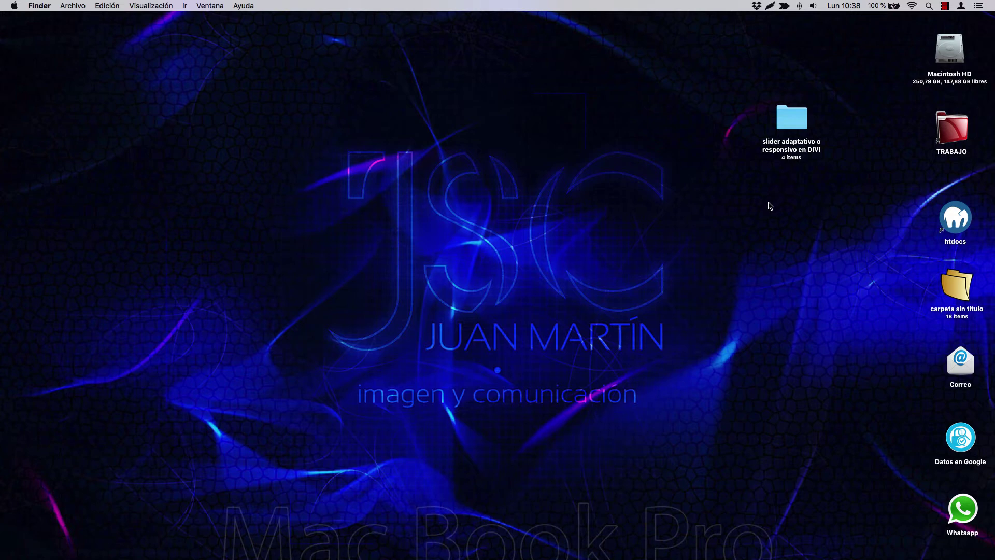
{"action": "left_click", "coordinate": [185, 6]}
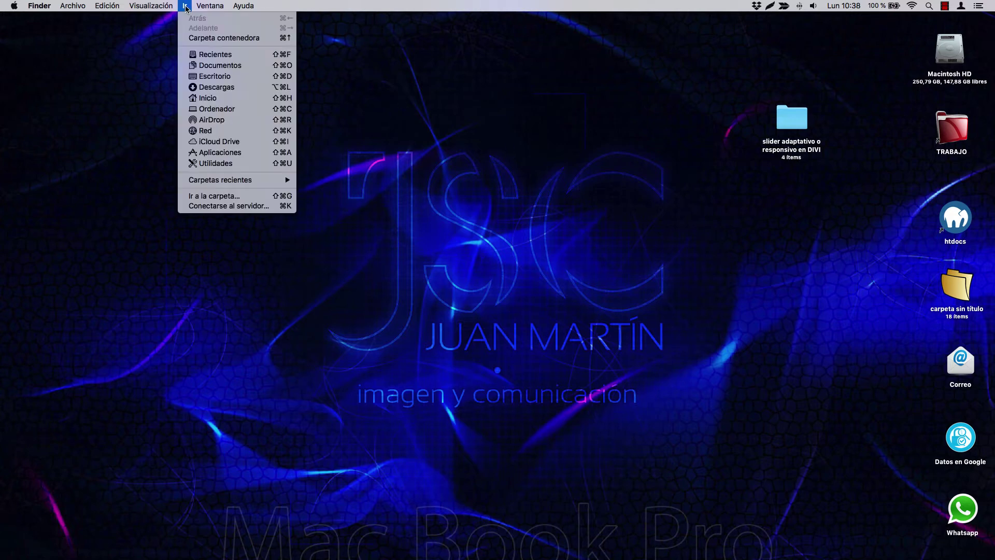
- Launch Utilidad de Discos from the Utilidades folder
{"action": "left_click", "coordinate": [216, 164]}
{"action": "scroll", "coordinate": [443, 281], "scroll_direction": "down", "scroll_amount": 5}
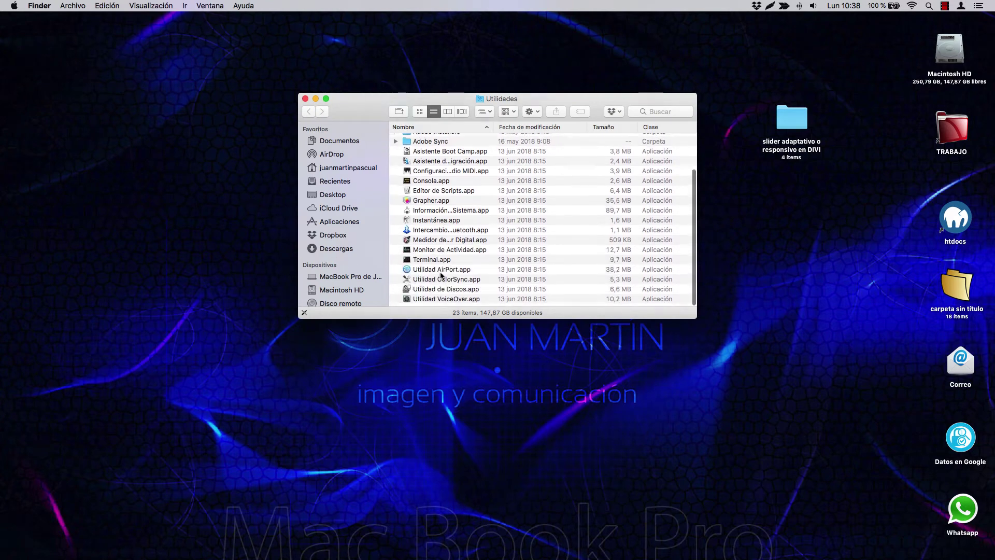
{"action": "double_click", "coordinate": [437, 292]}
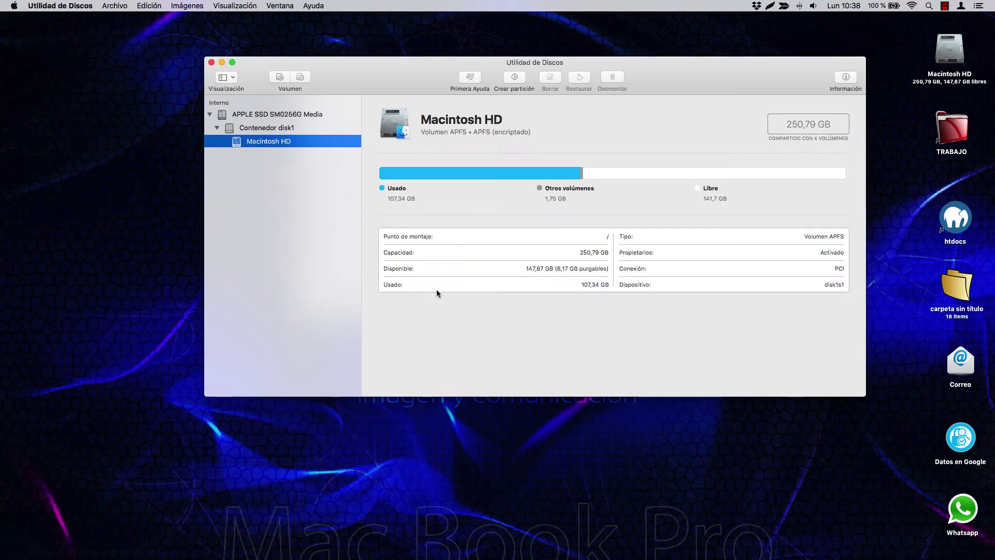
- Start a new disk image from the 'slider adaptativo o responsivo en DIVI' folder on the Desktop
{"action": "left_click", "coordinate": [112, 6]}
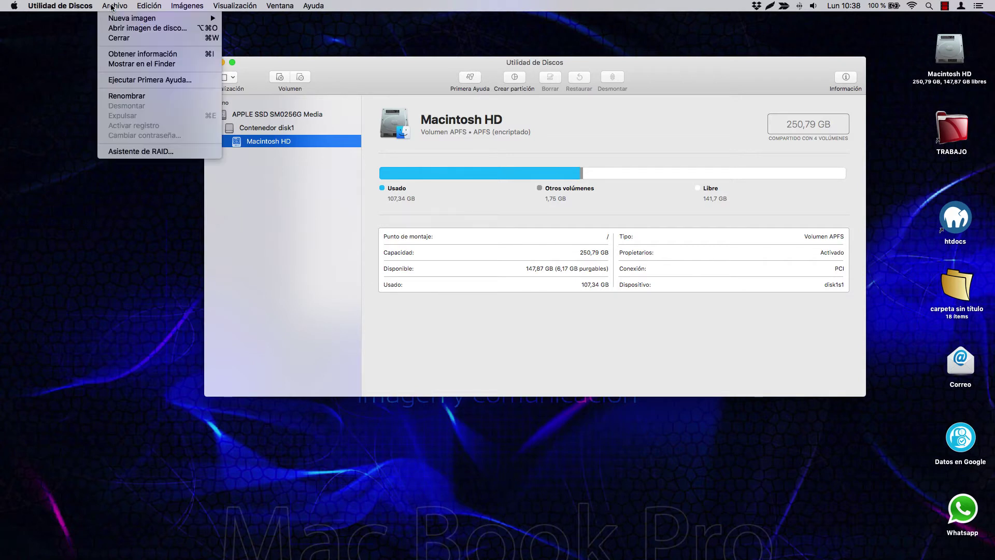
{"action": "mouse_move", "coordinate": [115, 19]}
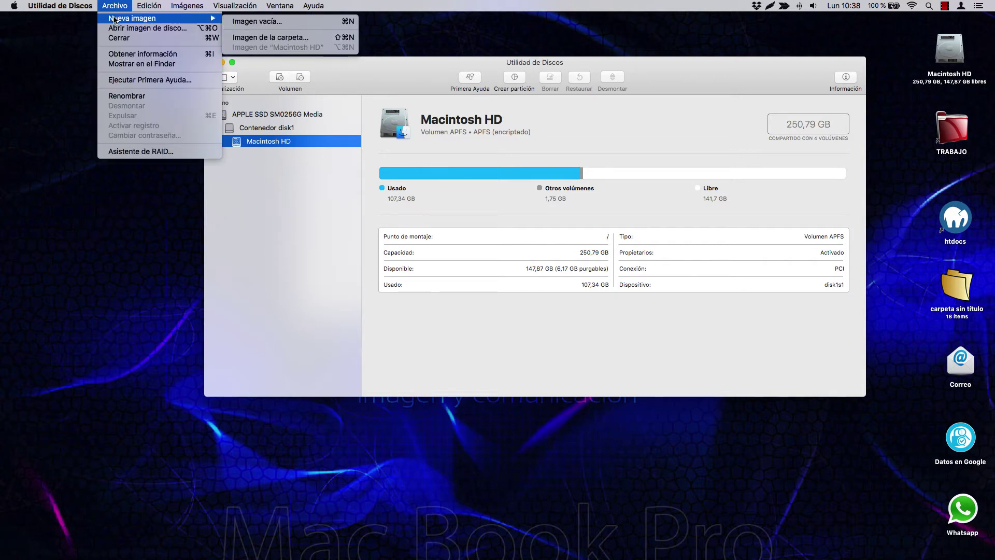
{"action": "left_click", "coordinate": [299, 37]}
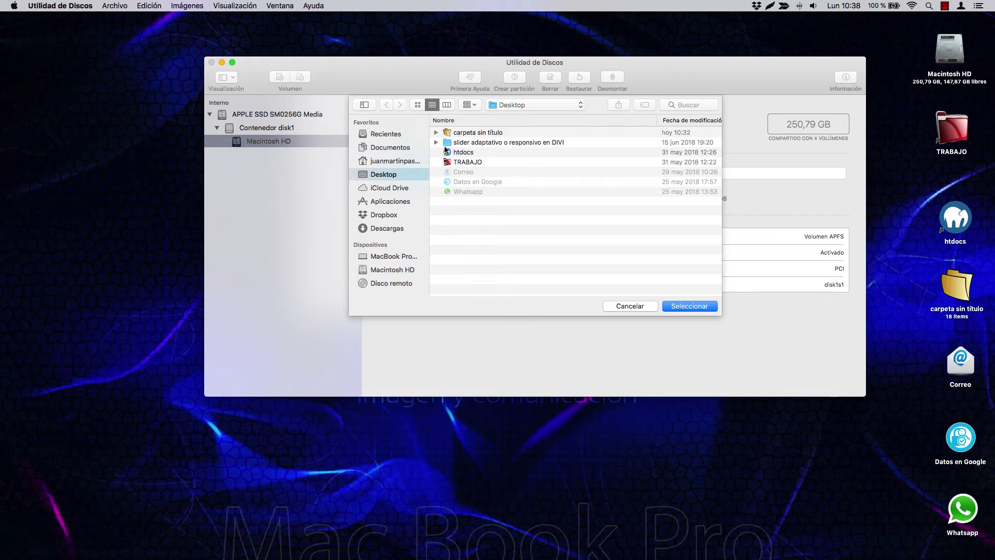
{"action": "left_click", "coordinate": [494, 144]}
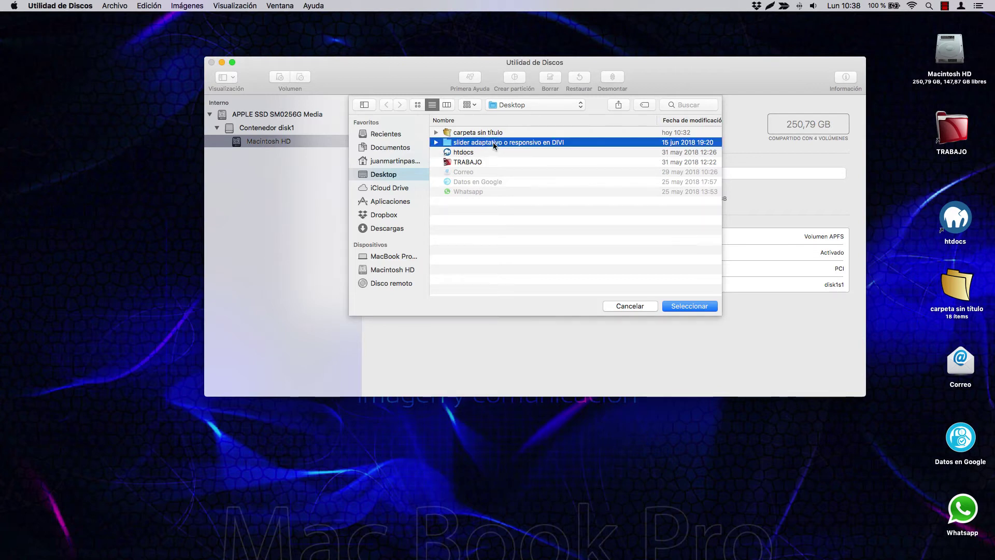
{"action": "left_click", "coordinate": [711, 307]}
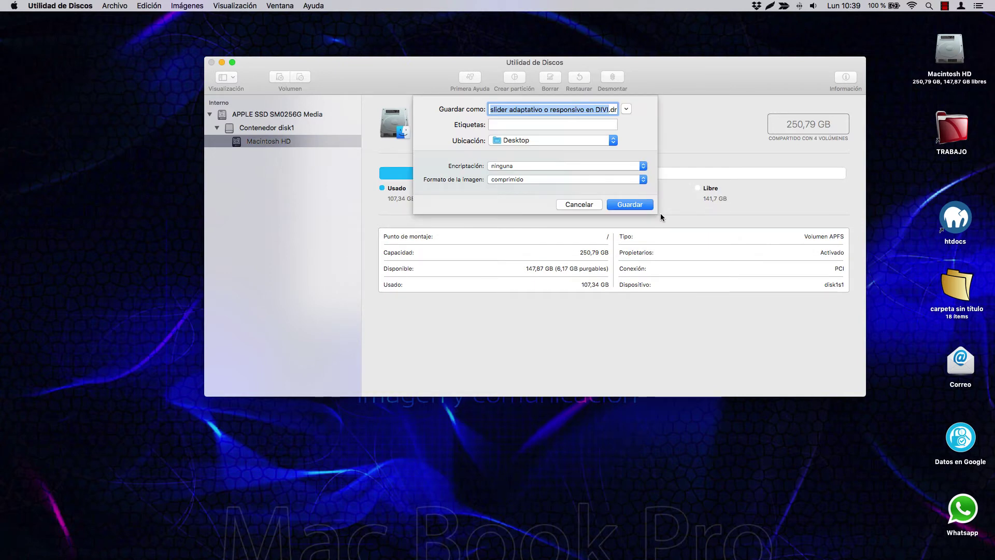
- Name the new image 'carpeta protegida.dmg' and shift the save window left
{"action": "left_click_drag", "start_coordinate": [613, 110], "coordinate": [470, 107]}
{"action": "type", "text": "carpeta protegida.dmg"}
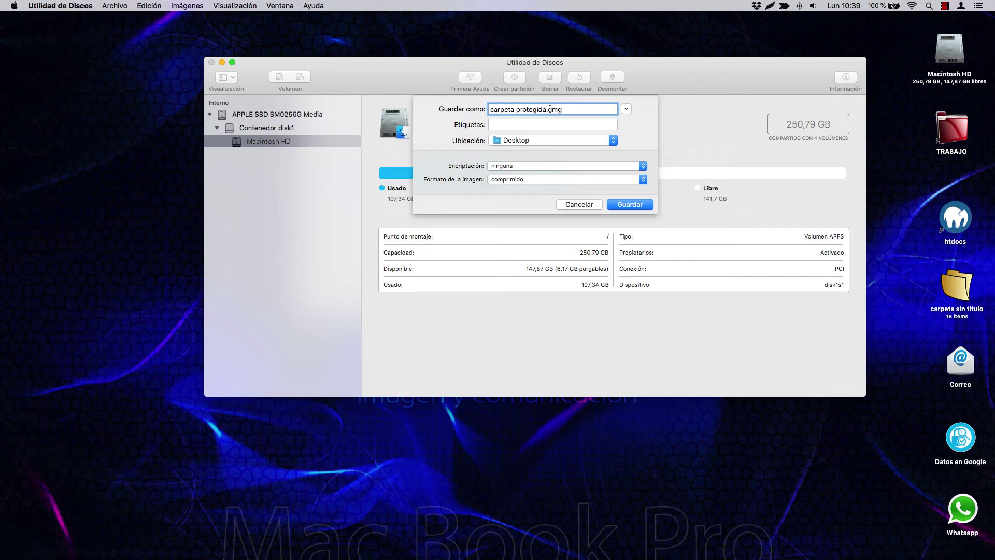
{"action": "left_click", "coordinate": [496, 124]}
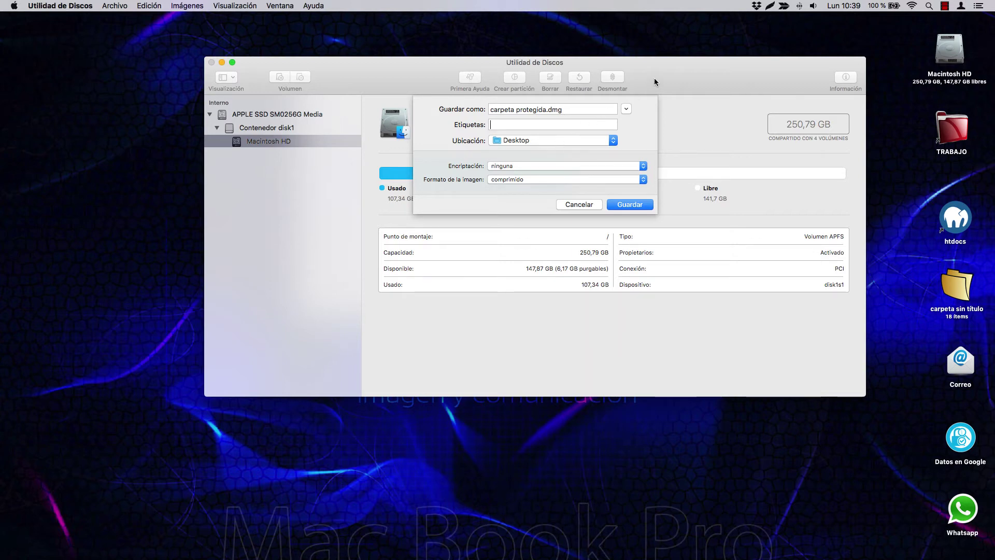
{"action": "left_click_drag", "start_coordinate": [654, 78], "coordinate": [517, 80]}
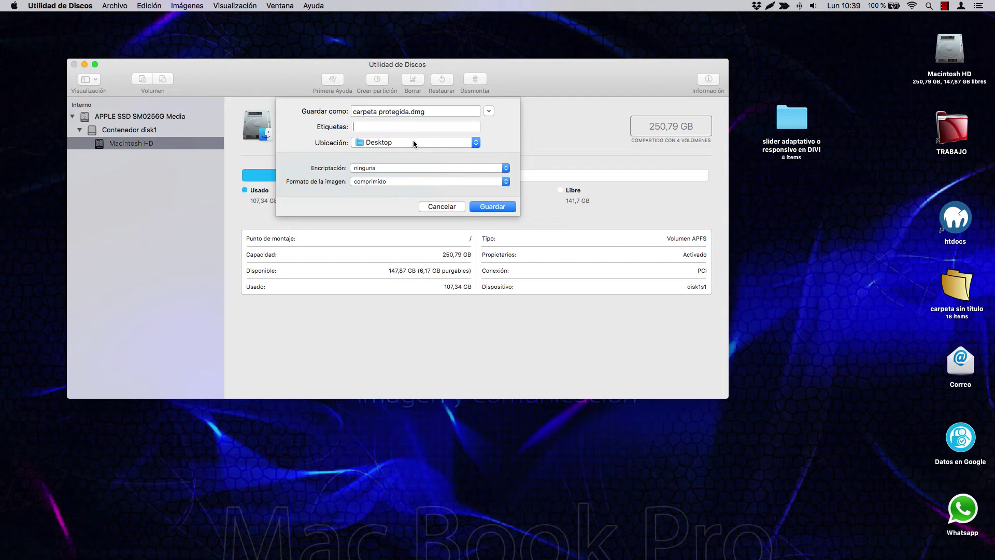
- Set 128-bit AES encryption with a verified password, keeping the compressed image format
{"action": "left_click", "coordinate": [405, 168]}
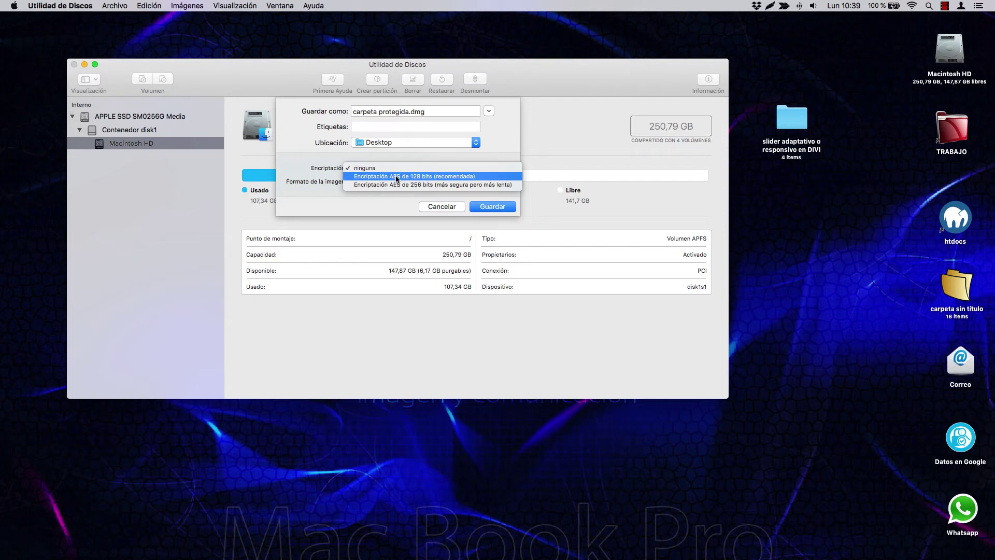
{"action": "left_click", "coordinate": [397, 176]}
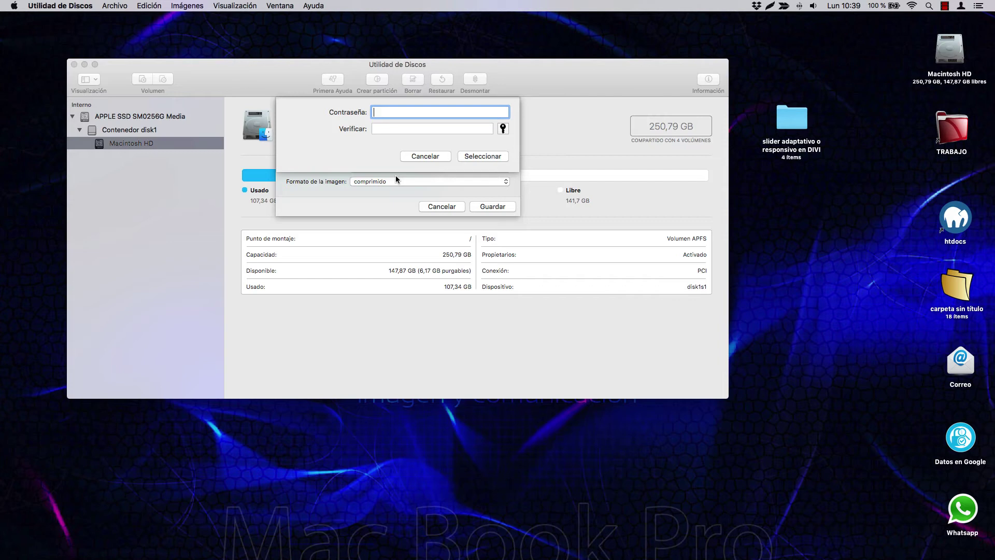
{"action": "type", "text": "••••"}
{"action": "left_click", "coordinate": [398, 129]}
{"action": "type", "text": "••••"}
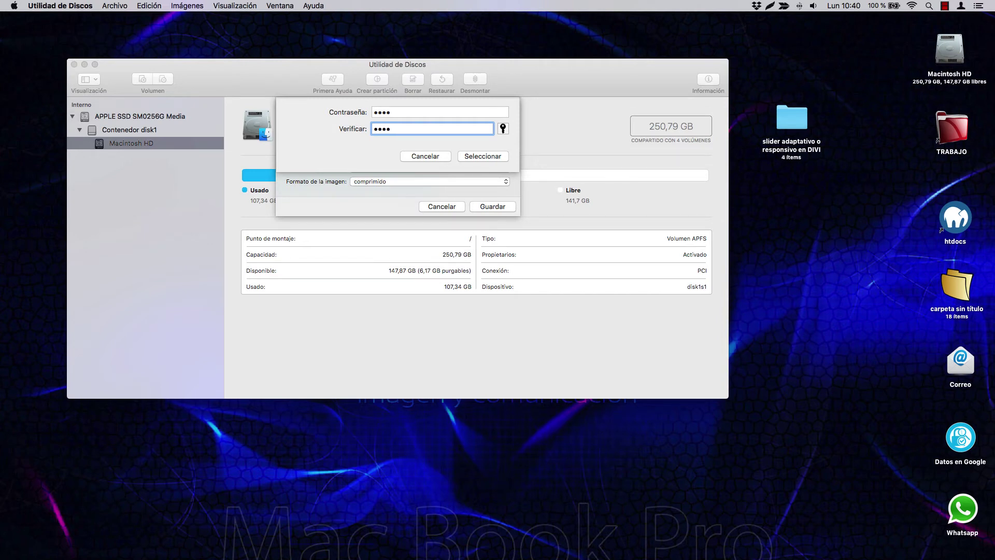
{"action": "left_click", "coordinate": [498, 158]}
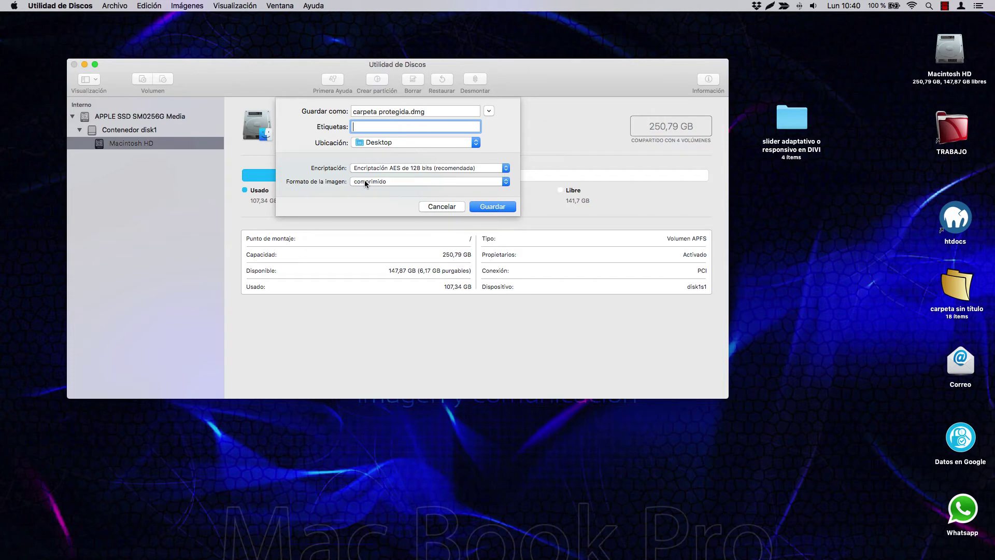
{"action": "left_click", "coordinate": [365, 181]}
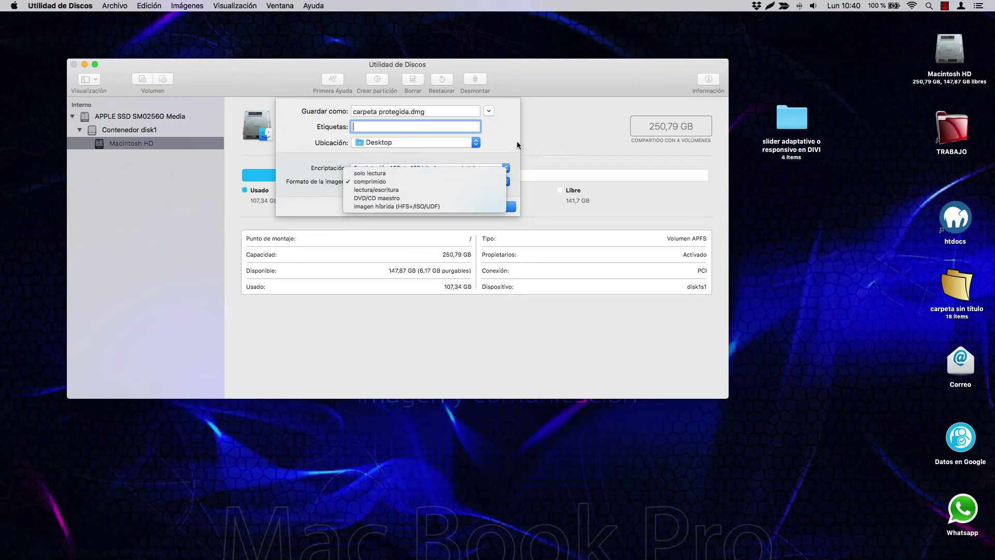
{"action": "left_click", "coordinate": [505, 135]}
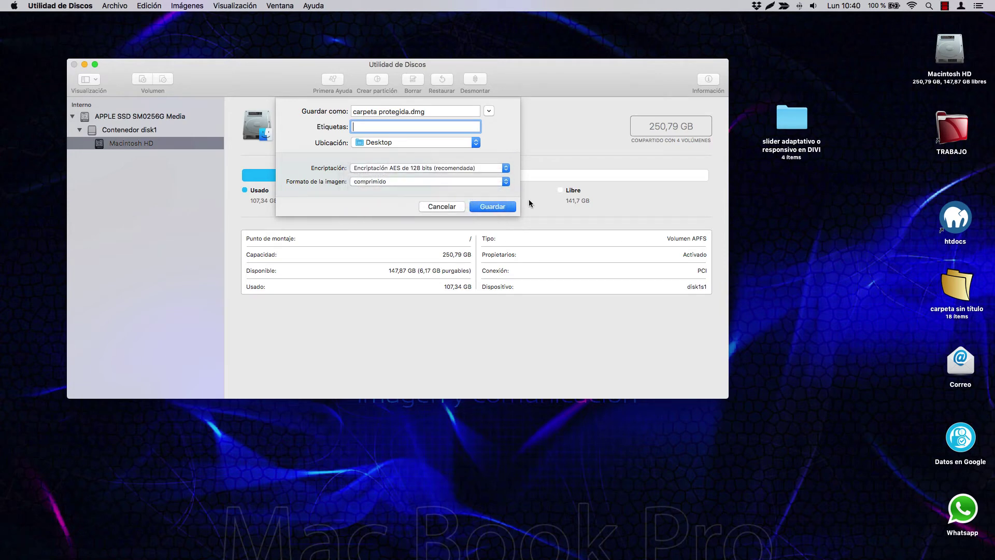
- Save the encrypted image to the Desktop and dismiss the completed creation report
{"action": "left_click", "coordinate": [495, 206]}
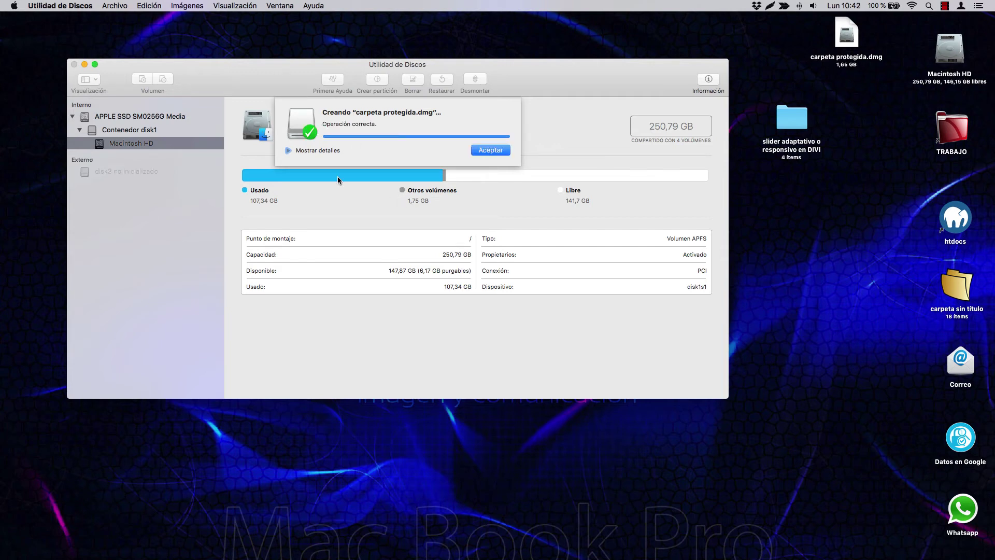
{"action": "left_click", "coordinate": [288, 151]}
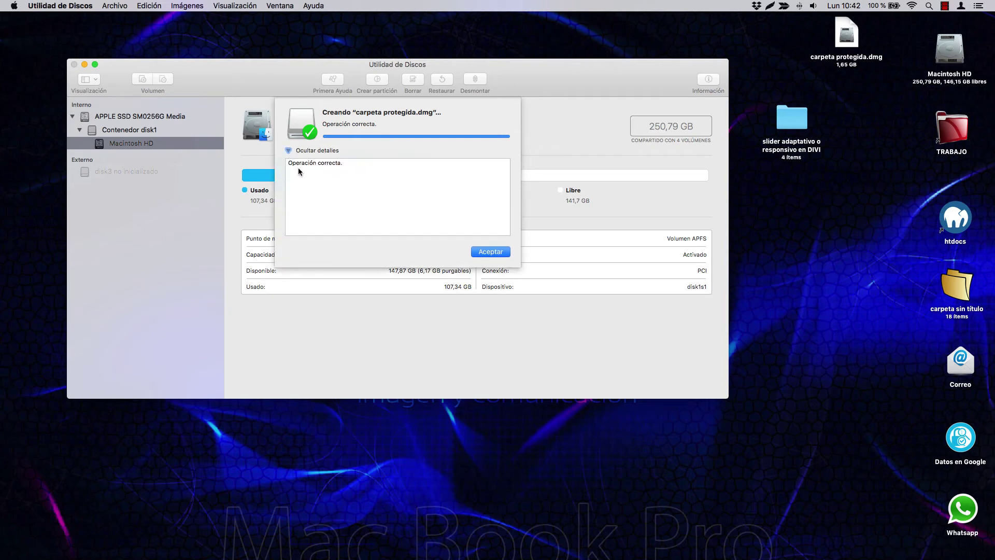
{"action": "key", "text": "Return"}
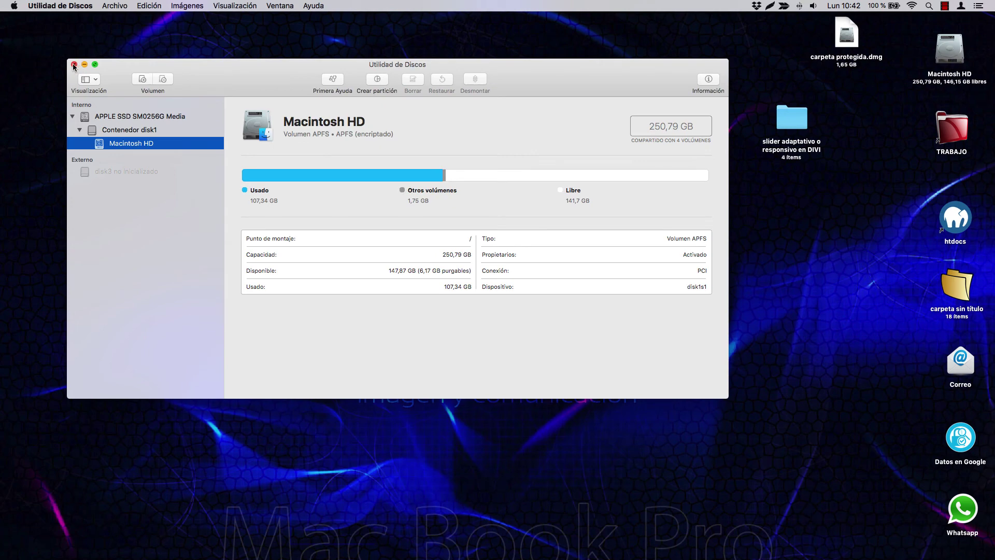
- Quit Utilidad de Discos, close Utilidades, and trash the original DIVI folder
{"action": "left_click", "coordinate": [75, 64]}
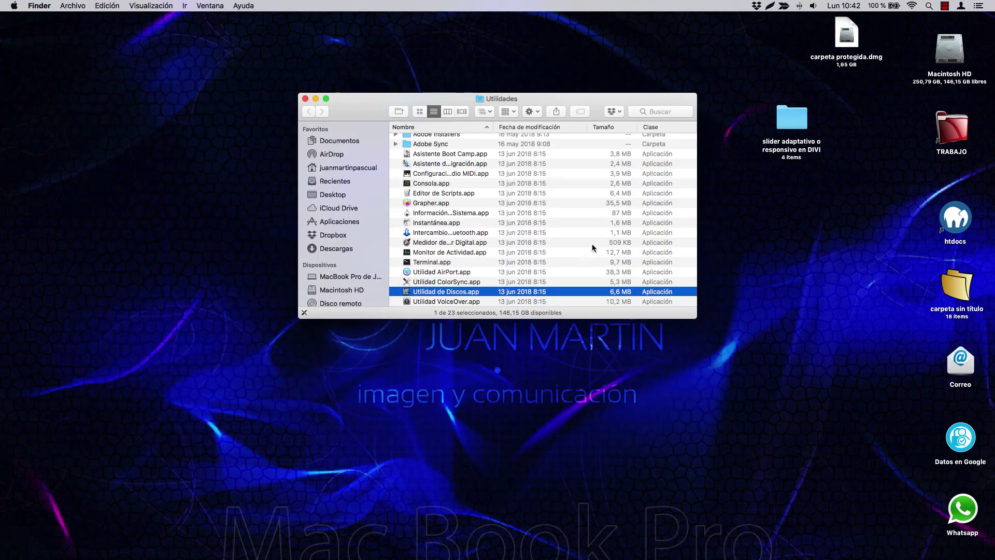
{"action": "left_click", "coordinate": [305, 99]}
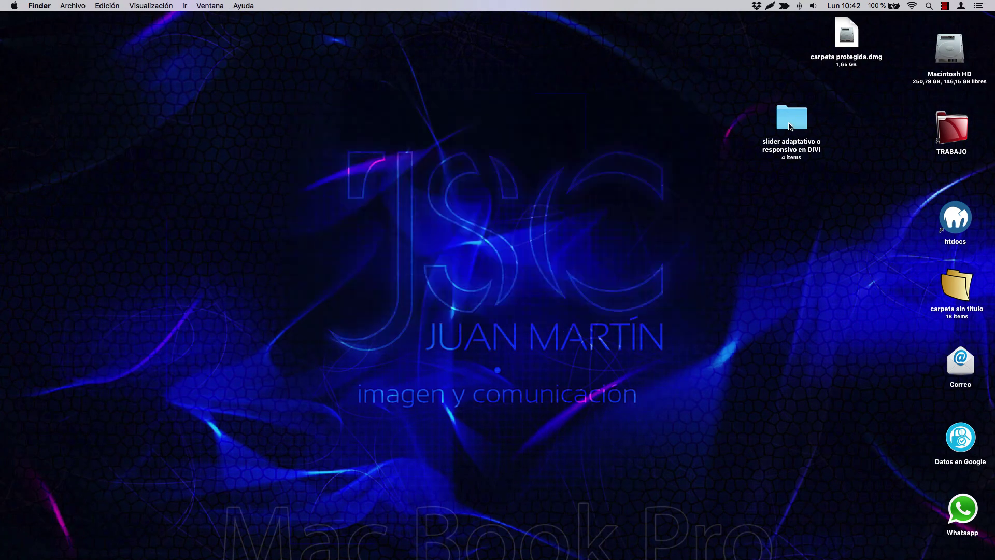
{"action": "left_click_drag", "start_coordinate": [789, 127], "coordinate": [963, 552]}
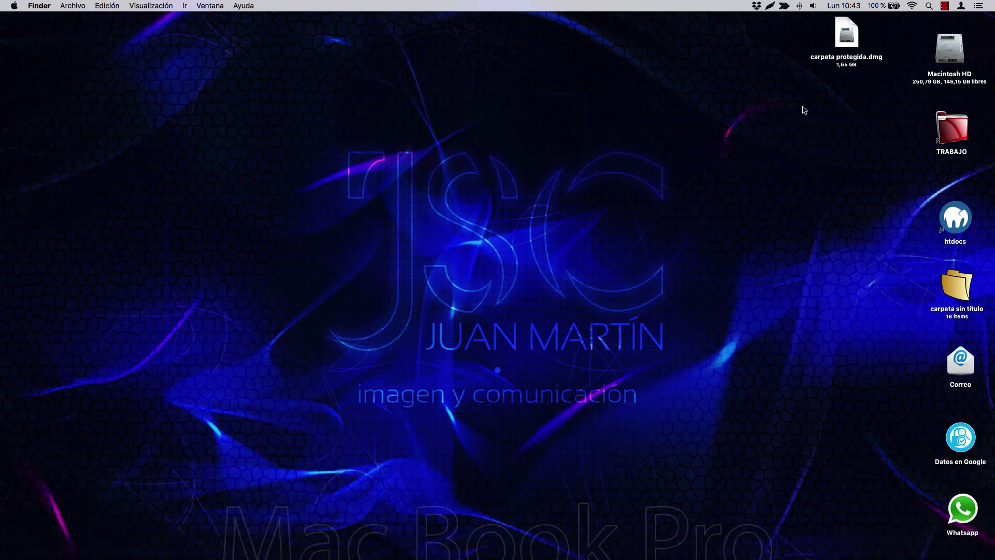
- Mount carpeta protegida.dmg by entering its password
{"action": "double_click", "coordinate": [849, 22]}
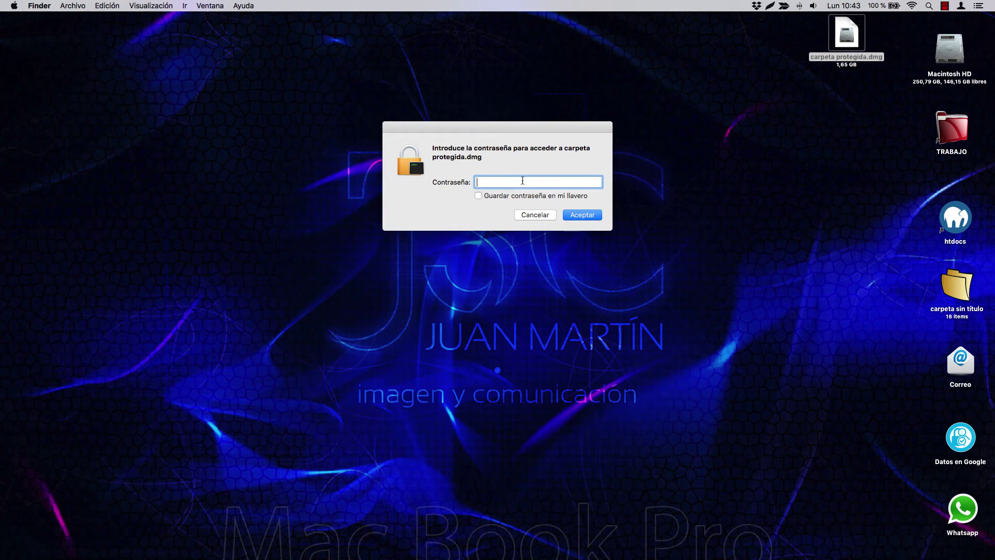
{"action": "type", "text": "1234"}
{"action": "key", "text": "Return"}
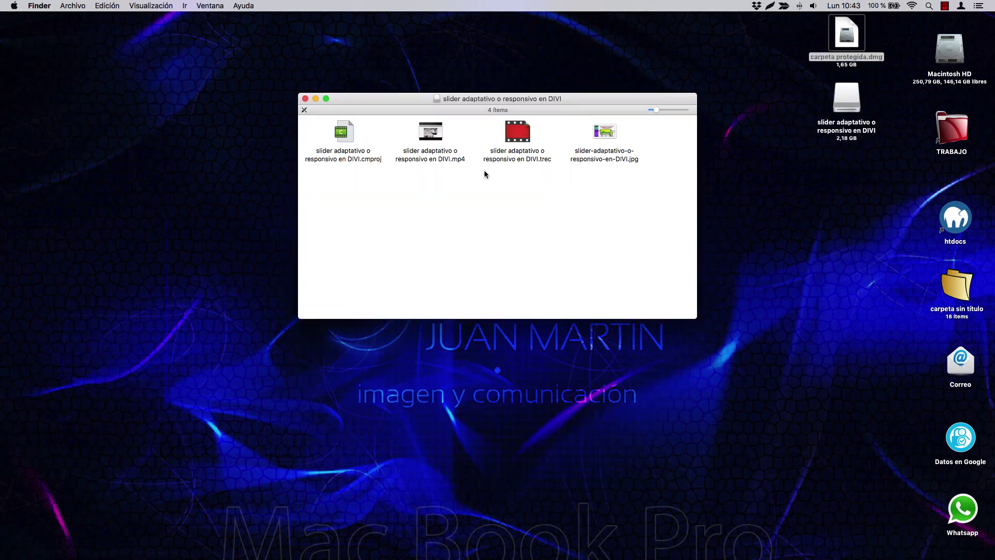
- Close the volume window, eject the mounted disk, and move the image lower on the desktop
{"action": "left_click", "coordinate": [305, 98]}
{"action": "left_click", "coordinate": [795, 157]}
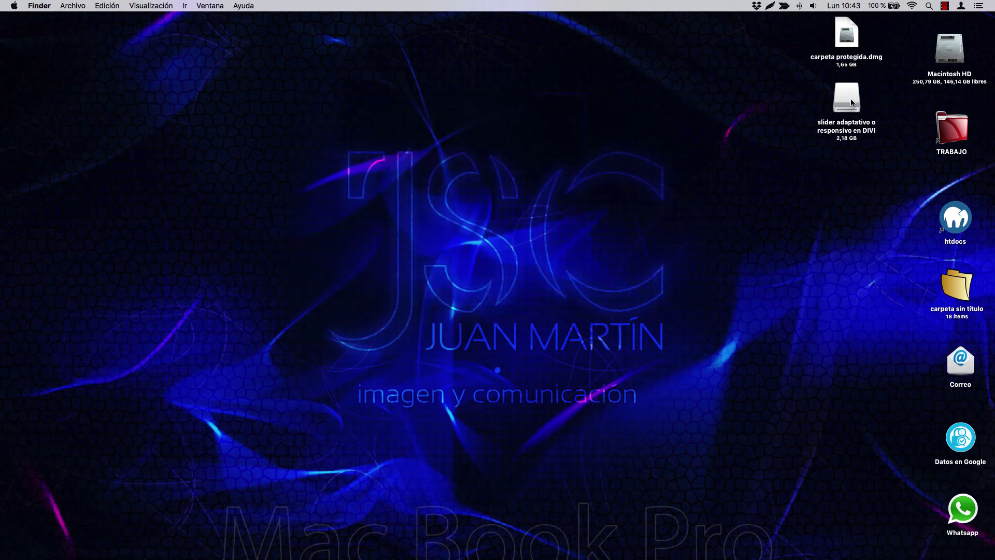
{"action": "left_click_drag", "start_coordinate": [850, 98], "coordinate": [978, 554]}
{"action": "left_click_drag", "start_coordinate": [963, 554], "coordinate": [966, 557]}
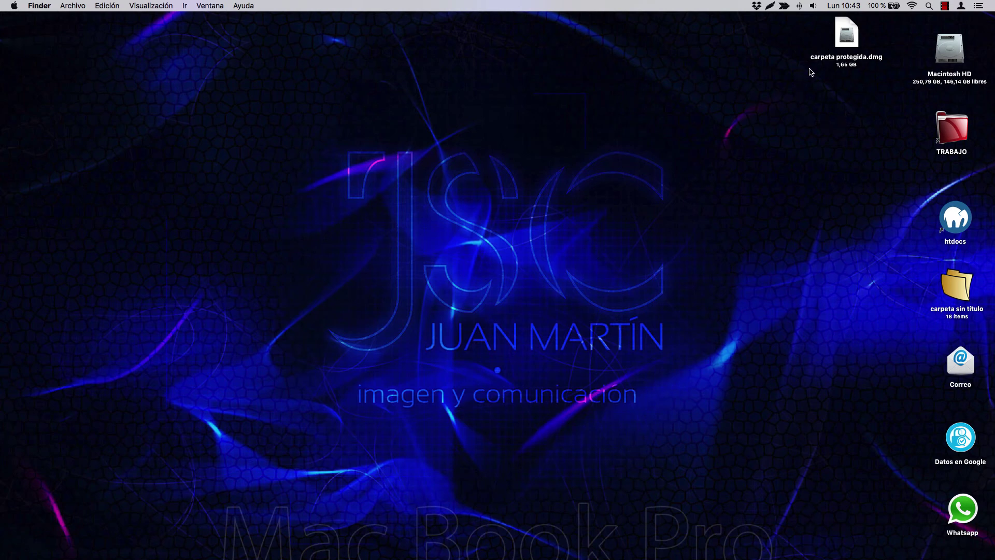
{"action": "left_click_drag", "start_coordinate": [846, 41], "coordinate": [836, 109]}
- Open Info windows for carpeta protegida.dmg and the TRABAJO alias
{"action": "right_click", "coordinate": [836, 108]}
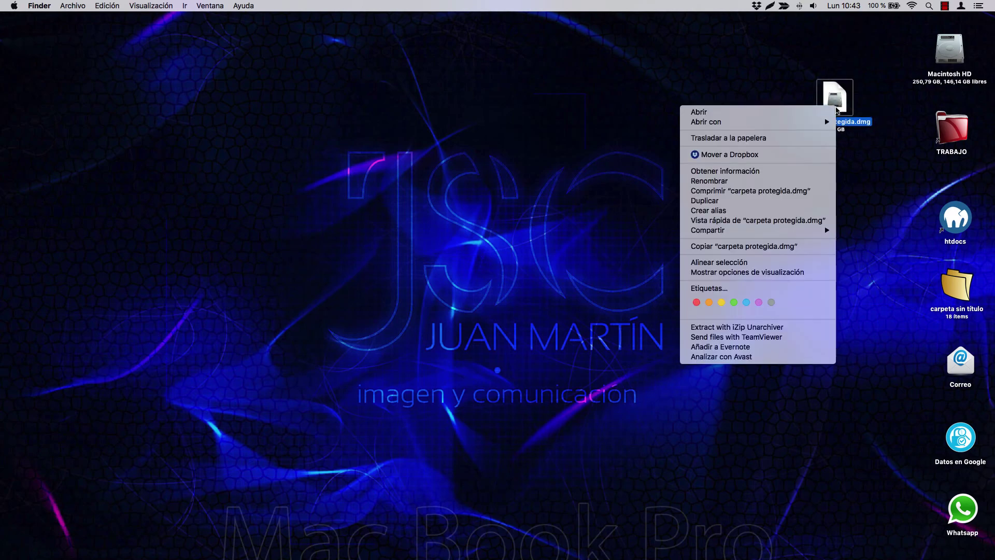
{"action": "left_click", "coordinate": [756, 176]}
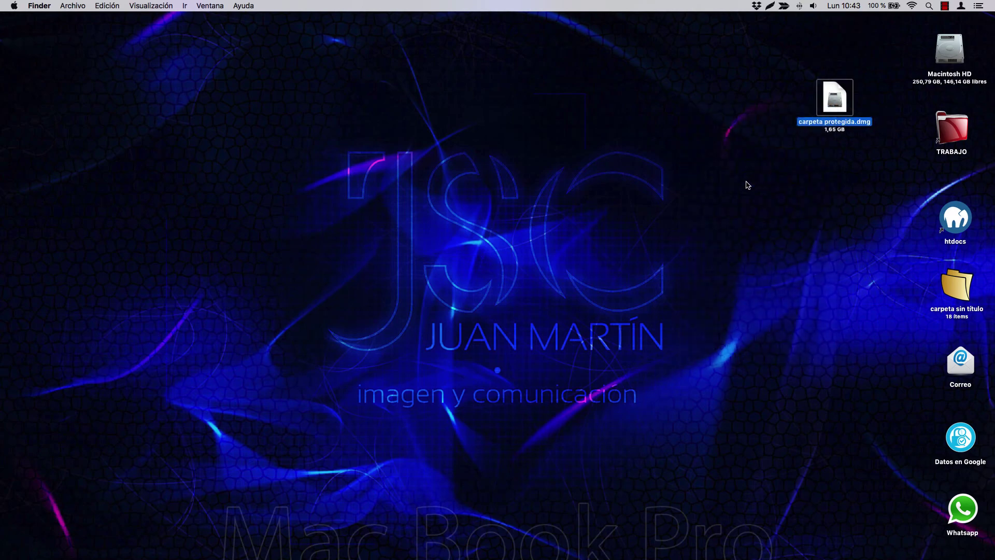
{"action": "left_click", "coordinate": [958, 138]}
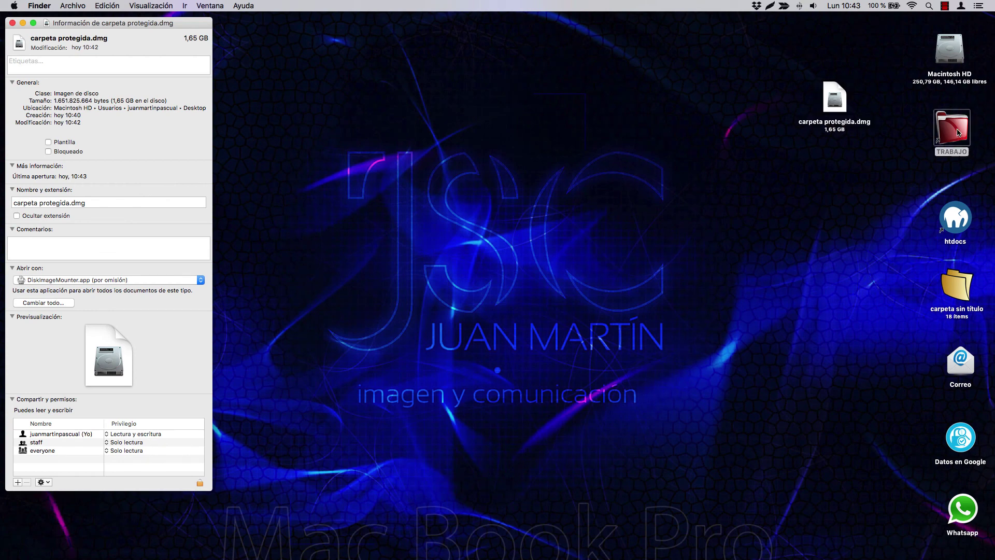
{"action": "right_click", "coordinate": [951, 134]}
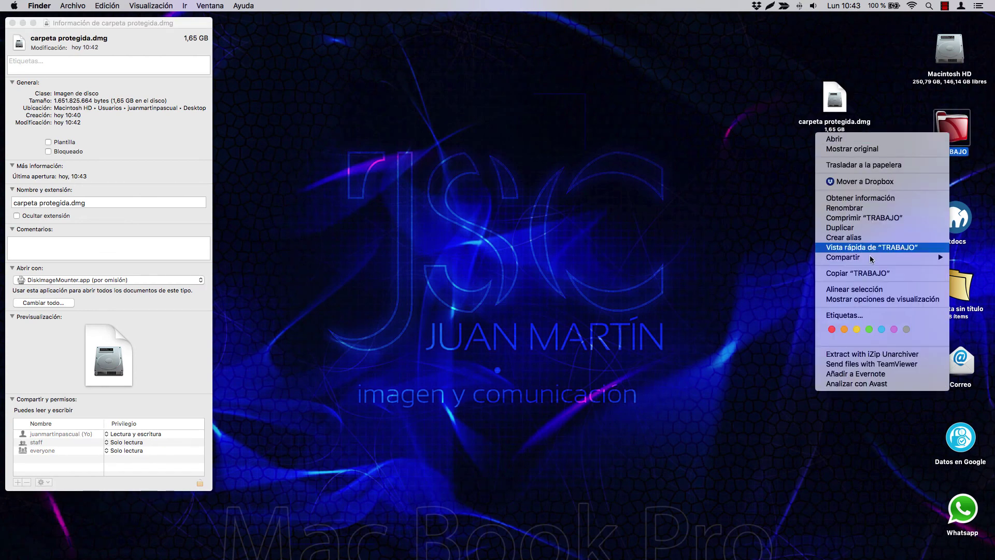
{"action": "left_click", "coordinate": [860, 198]}
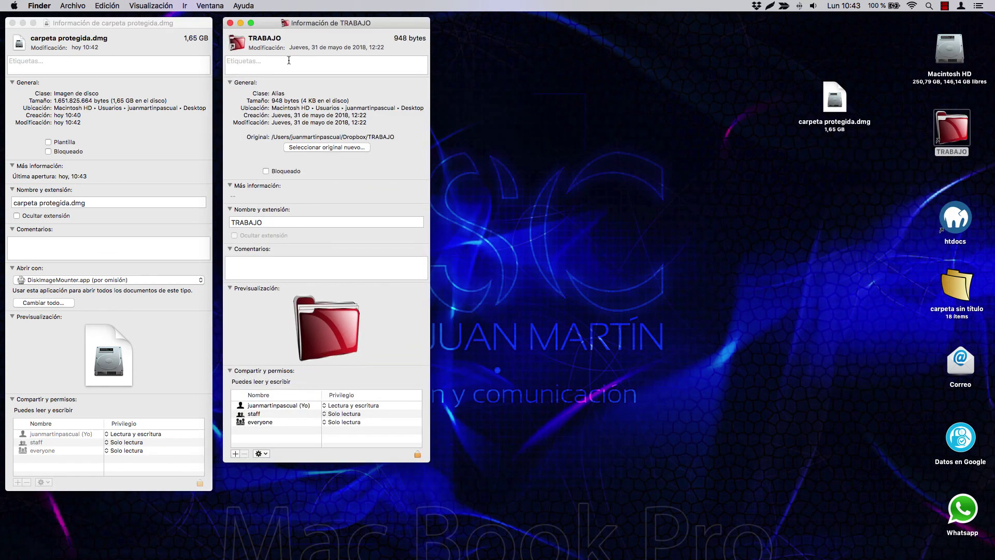
- Copy TRABAJO's red folder icon onto the disk image and move the image to the top
{"action": "left_click", "coordinate": [240, 47]}
{"action": "key", "text": "super+c"}
{"action": "left_click", "coordinate": [18, 45]}
{"action": "key", "text": "super+v"}
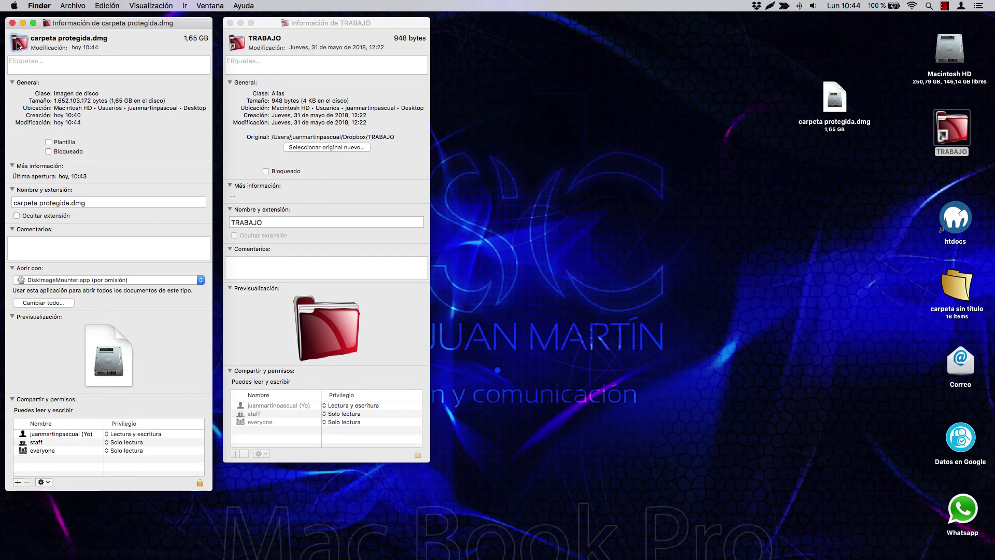
{"action": "left_click_drag", "start_coordinate": [836, 98], "coordinate": [855, 66]}
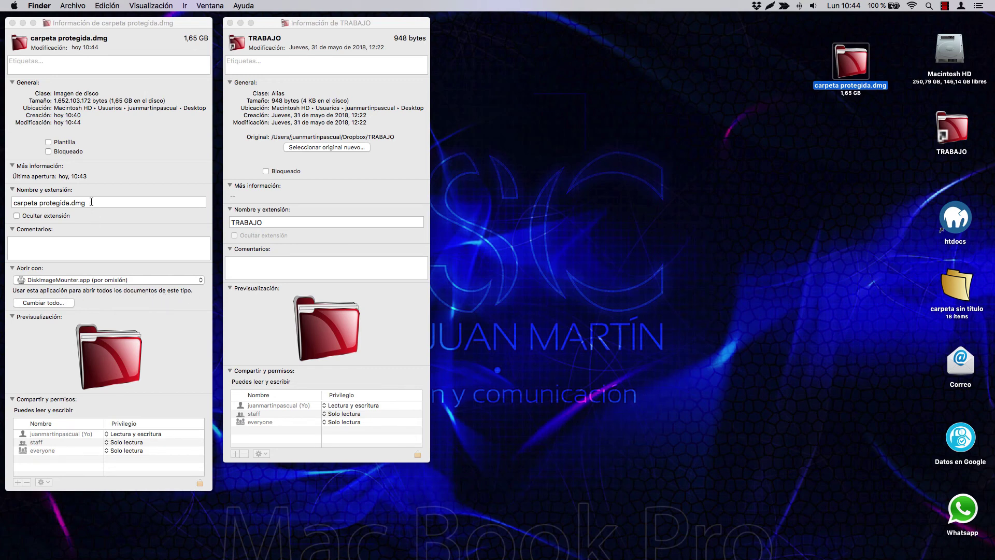
- Copy the name 'carpeta protegida.dmg' into the image's Comentarios field
{"action": "left_click_drag", "start_coordinate": [91, 202], "coordinate": [5, 204]}
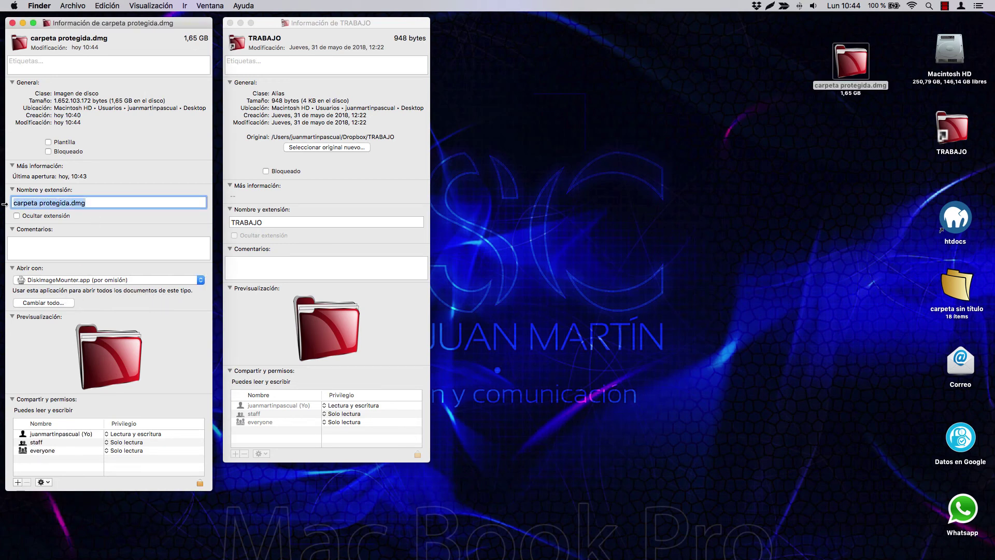
{"action": "key", "text": "super+c"}
{"action": "left_click", "coordinate": [23, 242]}
{"action": "key", "text": "super+v"}
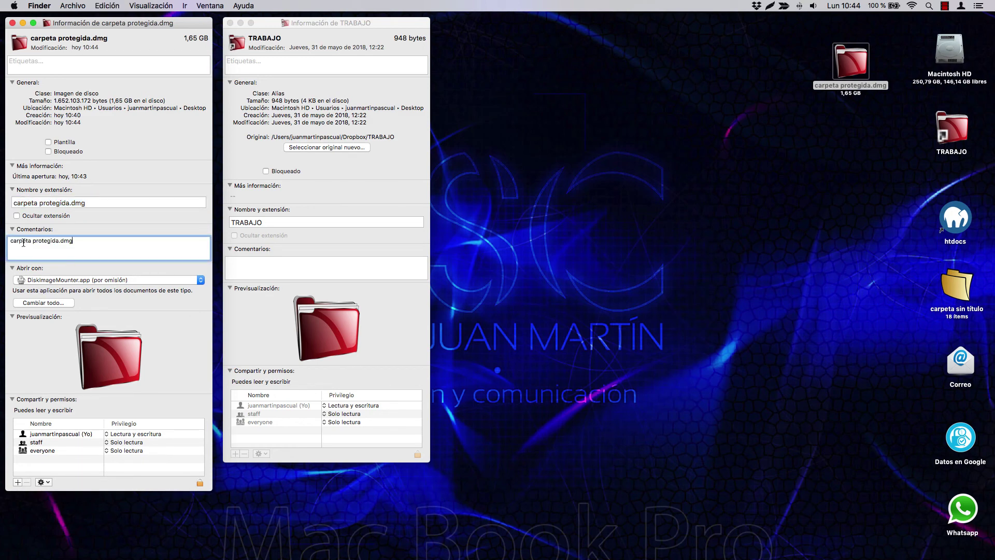
- Rename the image 'Archivos propios', remove the .dmg extension, and close both Info windows
{"action": "left_click", "coordinate": [94, 202]}
{"action": "left_click_drag", "start_coordinate": [94, 202], "coordinate": [1, 202]}
{"action": "type", "text": "Archivos propios"}
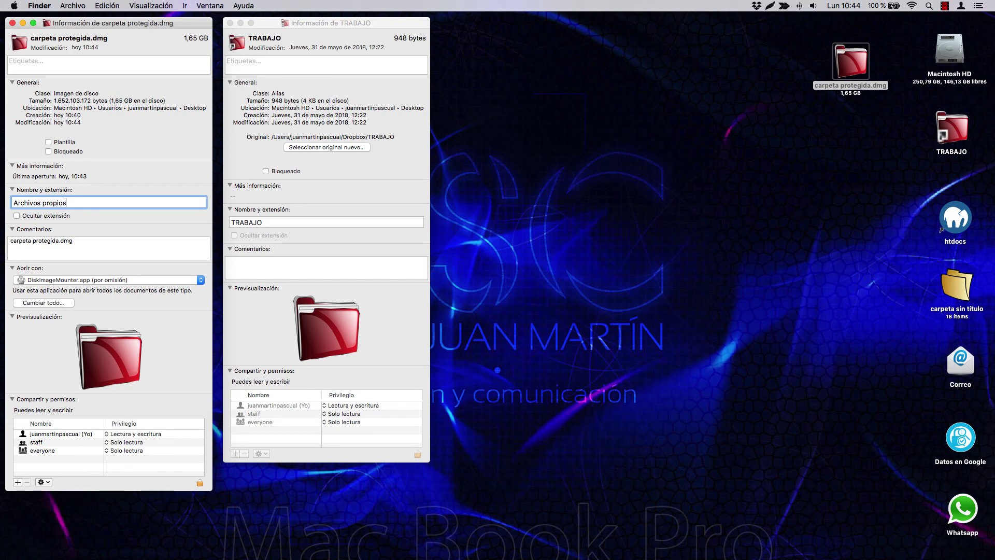
{"action": "left_click", "coordinate": [13, 23]}
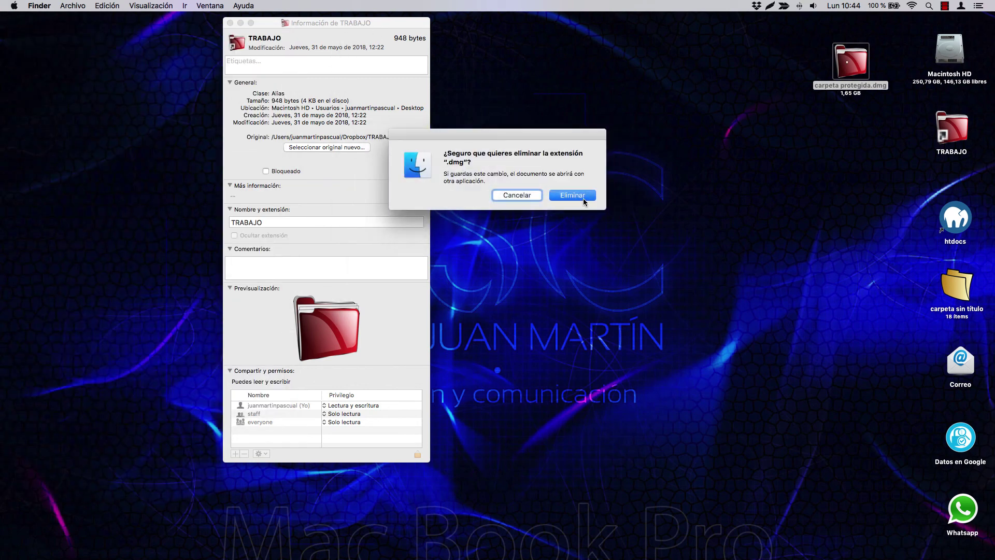
{"action": "left_click", "coordinate": [576, 197]}
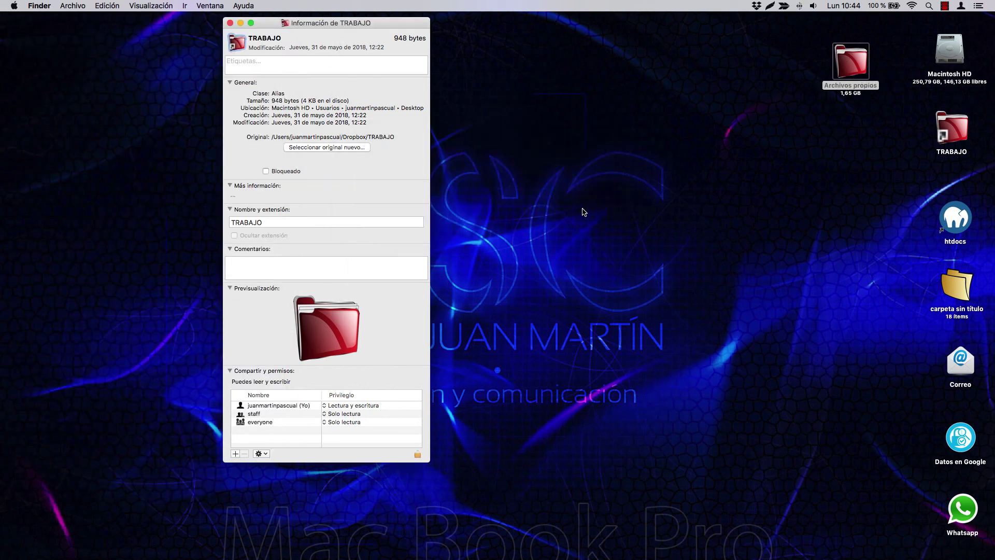
{"action": "left_click", "coordinate": [230, 23]}
{"action": "left_click", "coordinate": [805, 208]}
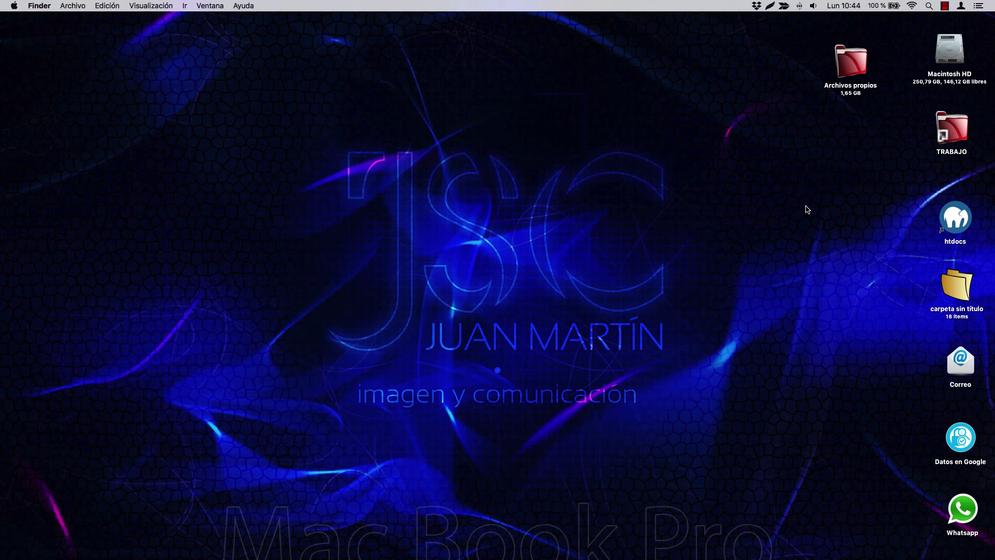
- Open the 'Archivos propios' disk image and unlock it with its password to test the encryption
{"action": "double_click", "coordinate": [859, 56]}
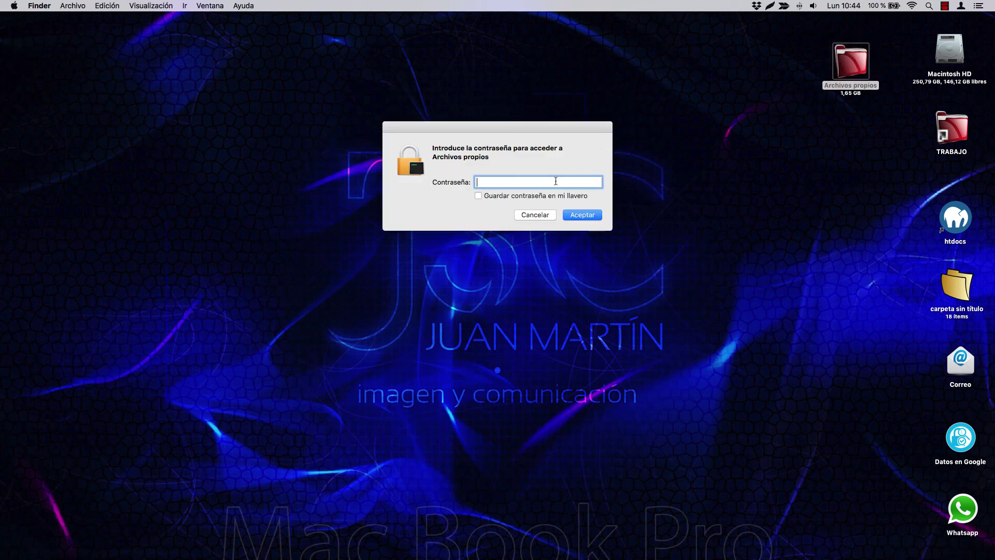
{"action": "type", "text": "•"}
{"action": "key", "text": "Return"}
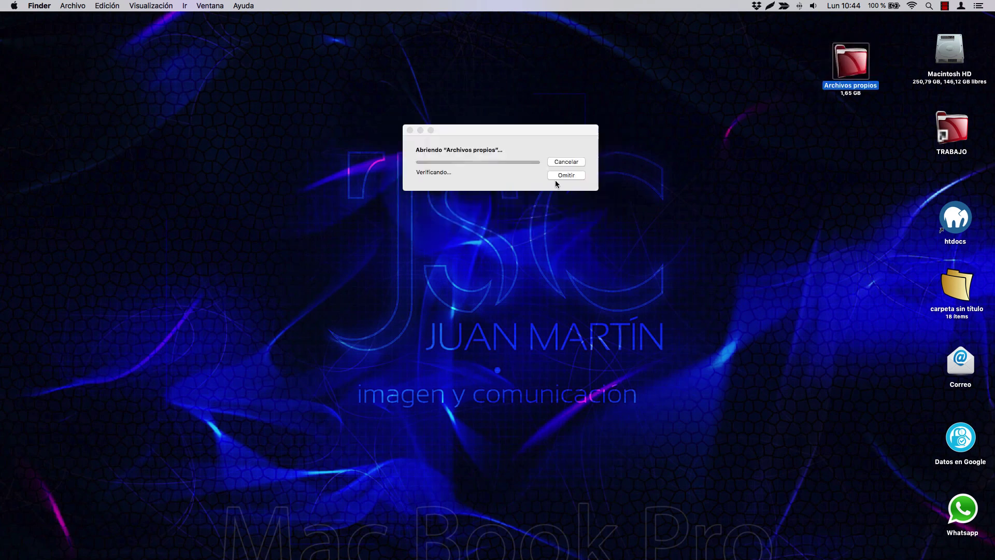